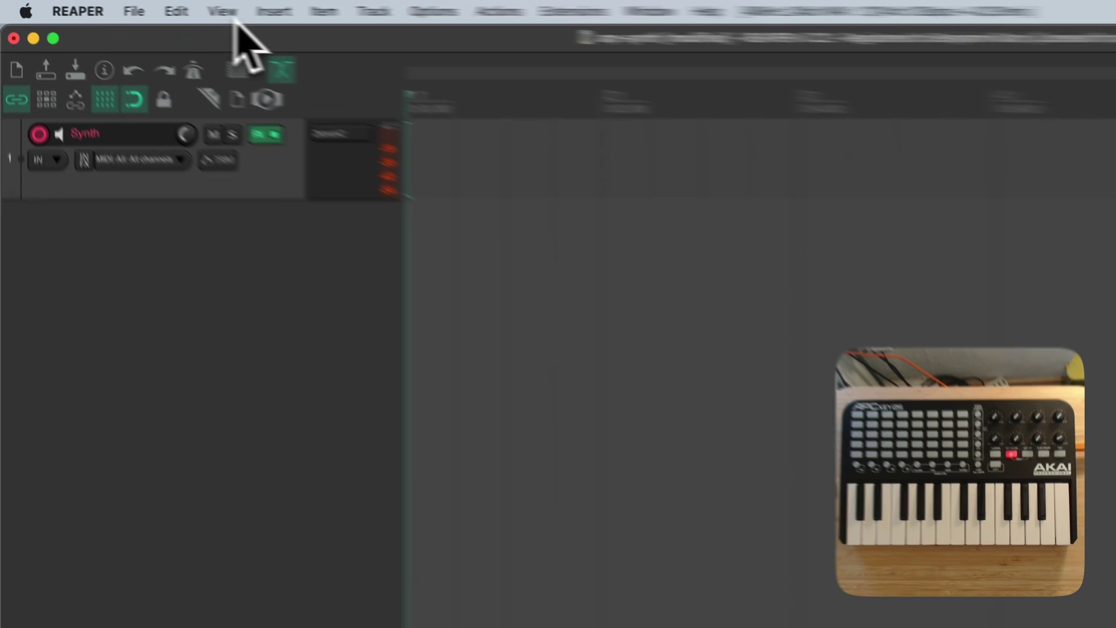
# - Load the Helgobox - ReaLearn & Playtime instrument into REAPER's Monitoring FX chain
pyautogui.click(132, 7)
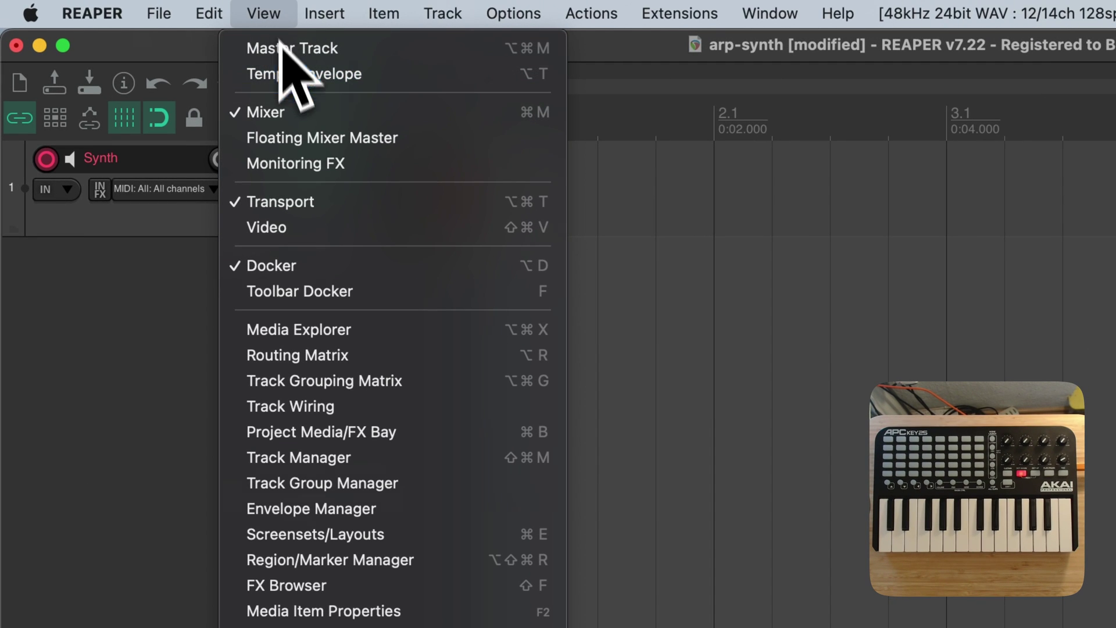
pyautogui.click(301, 161)
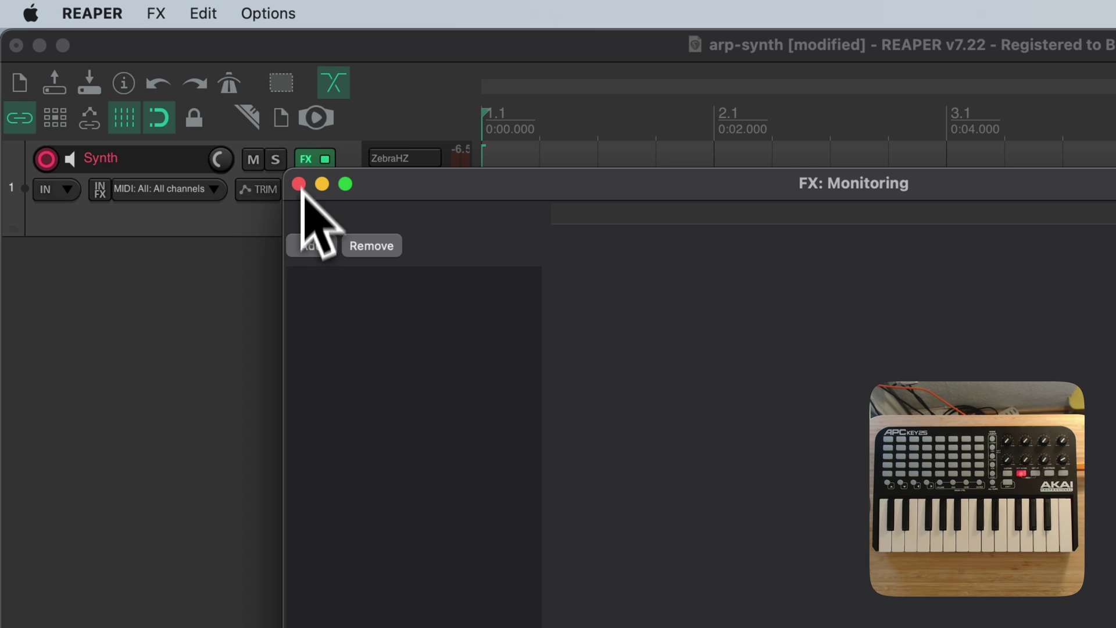
pyautogui.click(311, 246)
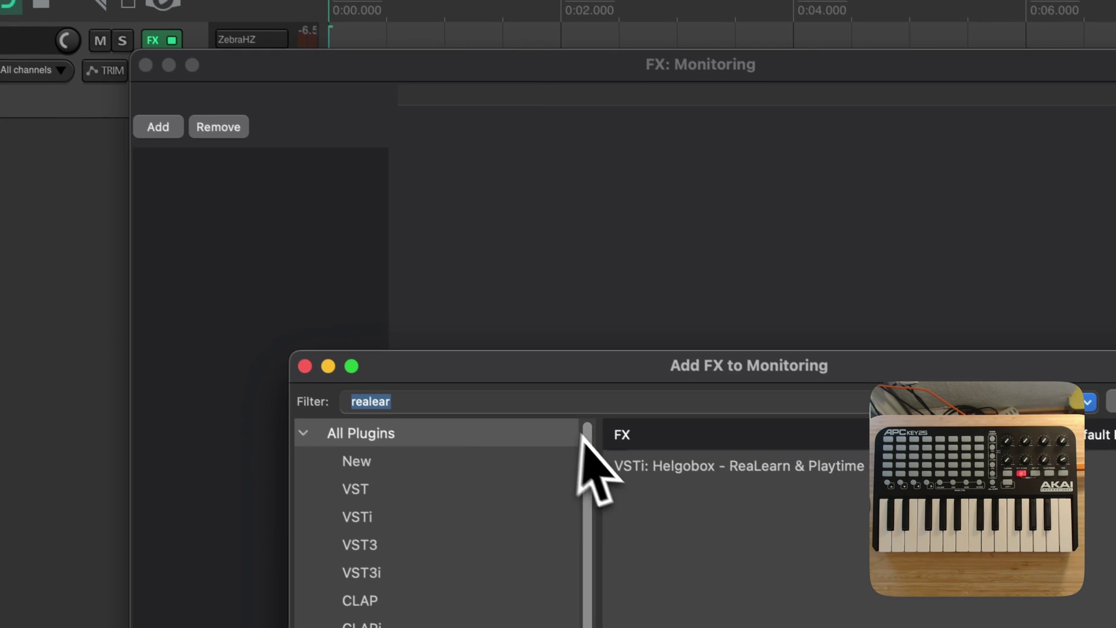
pyautogui.doubleClick(796, 583)
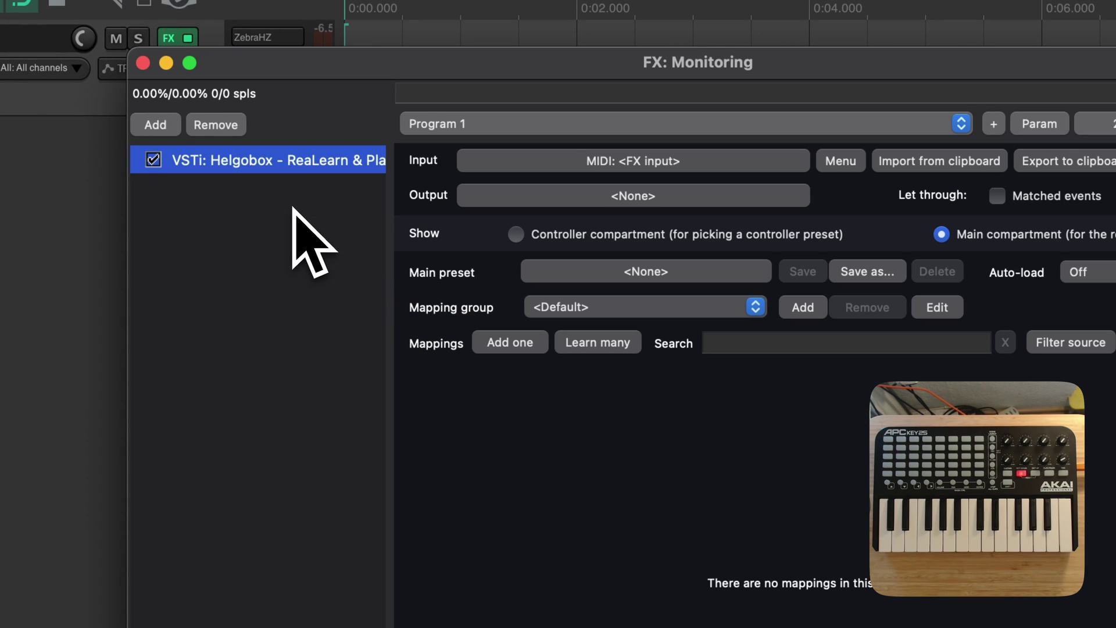
# - Set ReaLearn's input and output to the APC Key 25 and add a first mapping
pyautogui.click(617, 164)
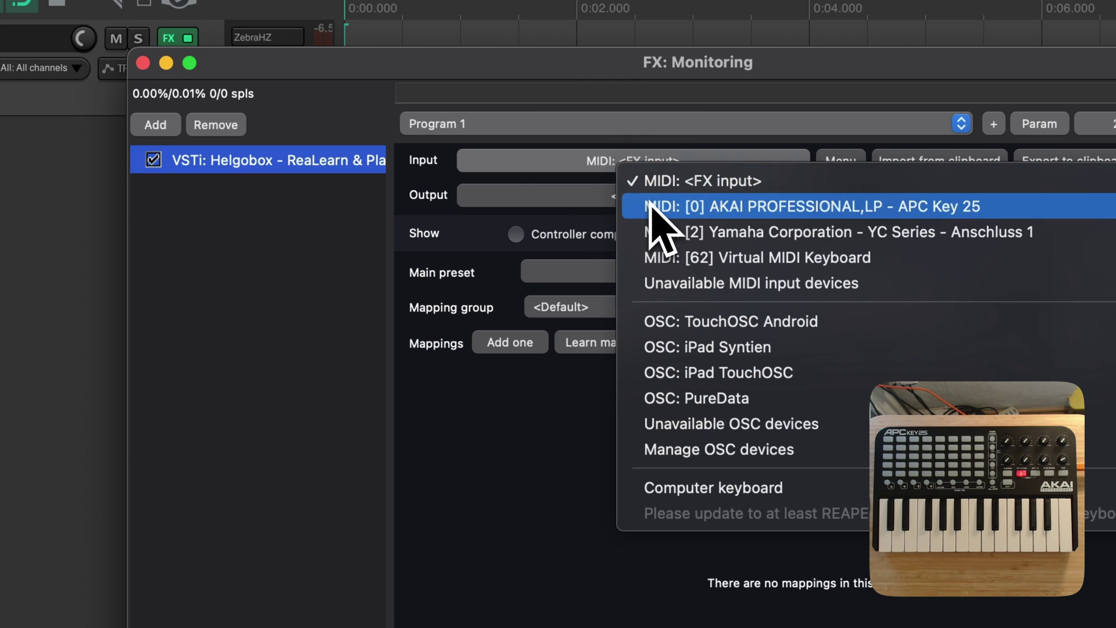
pyautogui.click(651, 205)
pyautogui.click(617, 197)
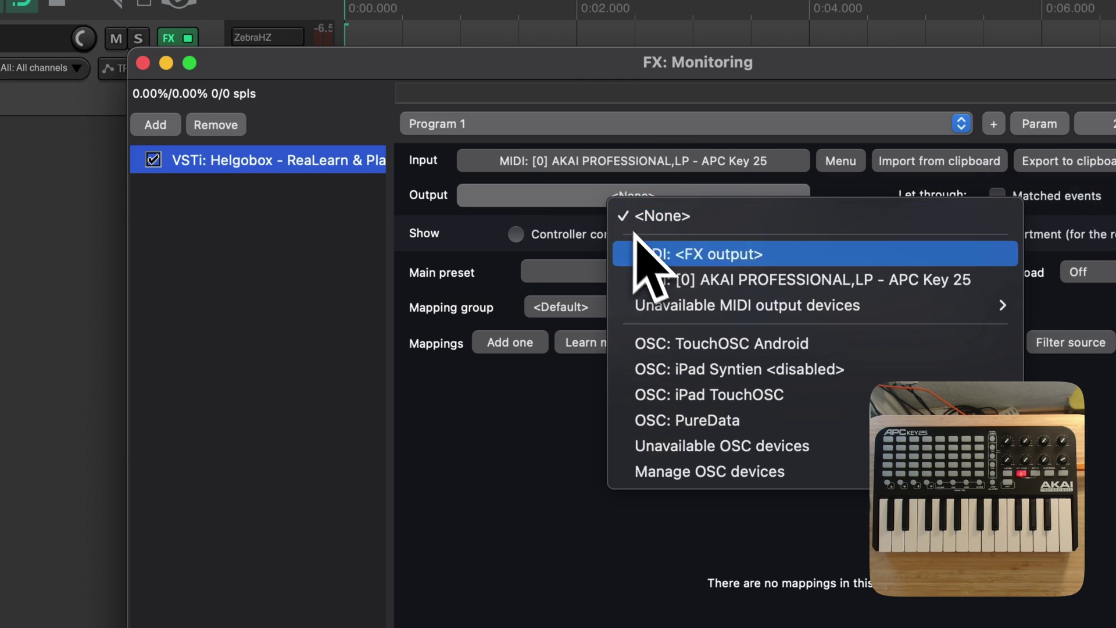
pyautogui.click(665, 281)
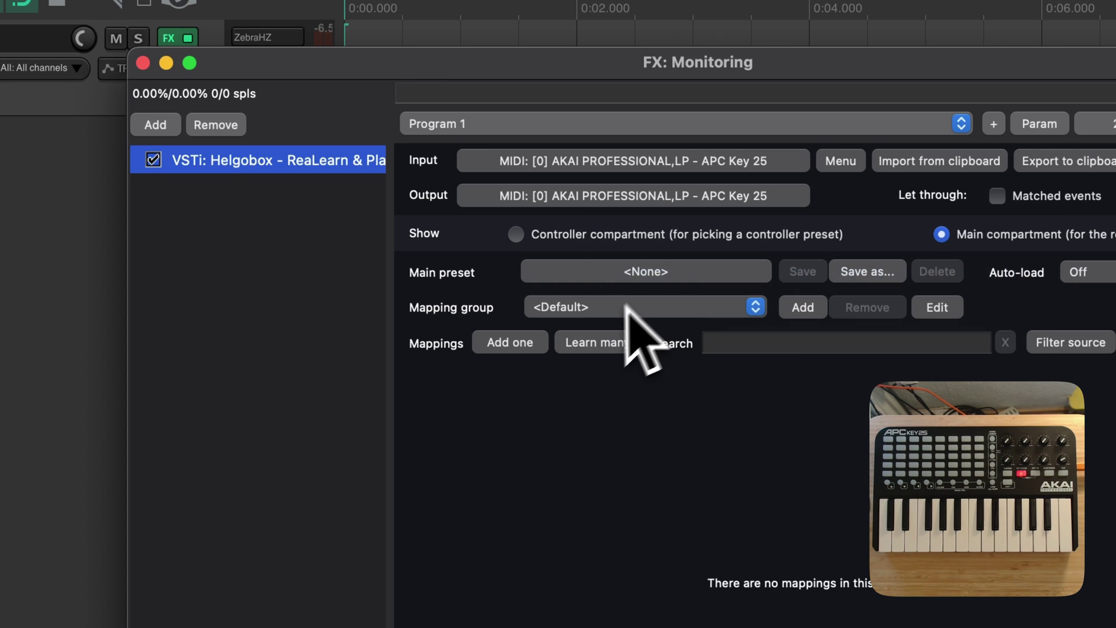
pyautogui.click(522, 348)
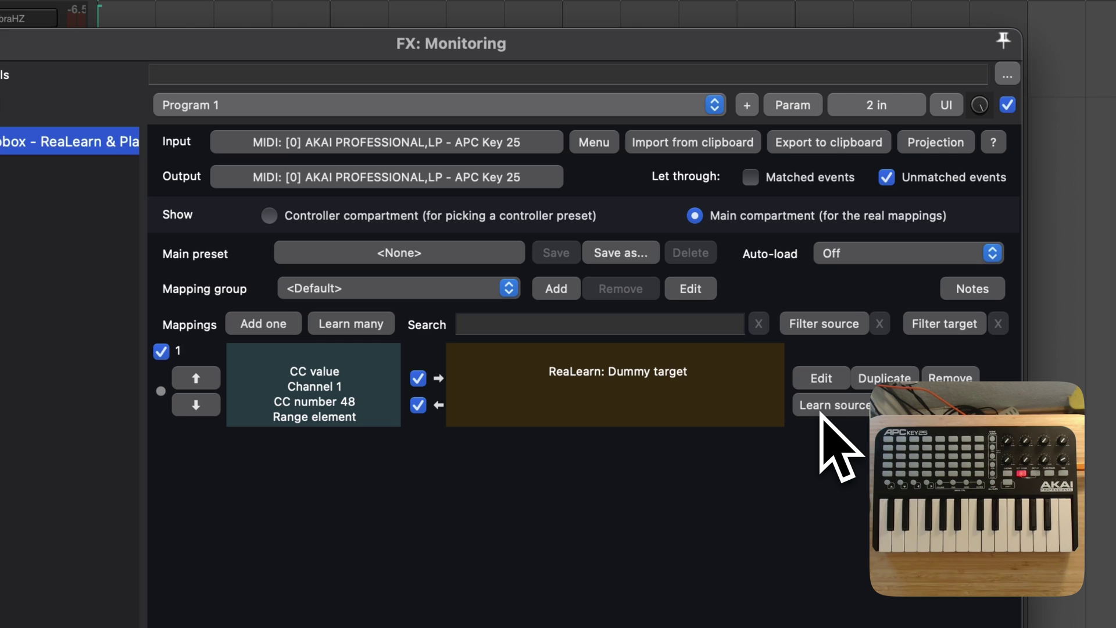
# - Make mapping 1's target a MIDI: Send message routed to the input device
pyautogui.click(821, 385)
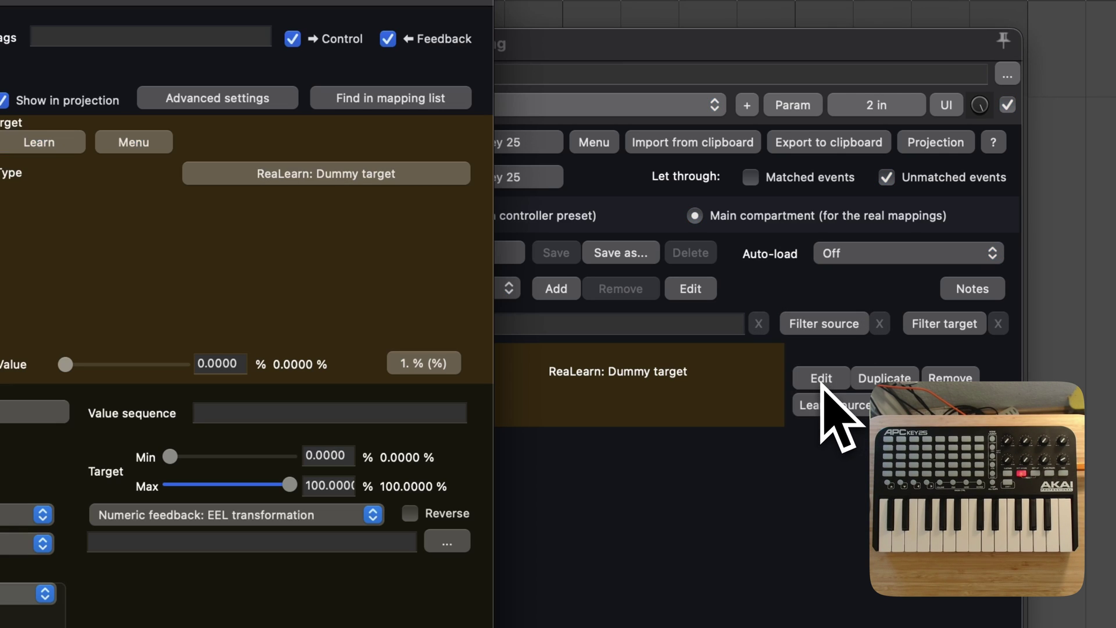
pyautogui.click(371, 176)
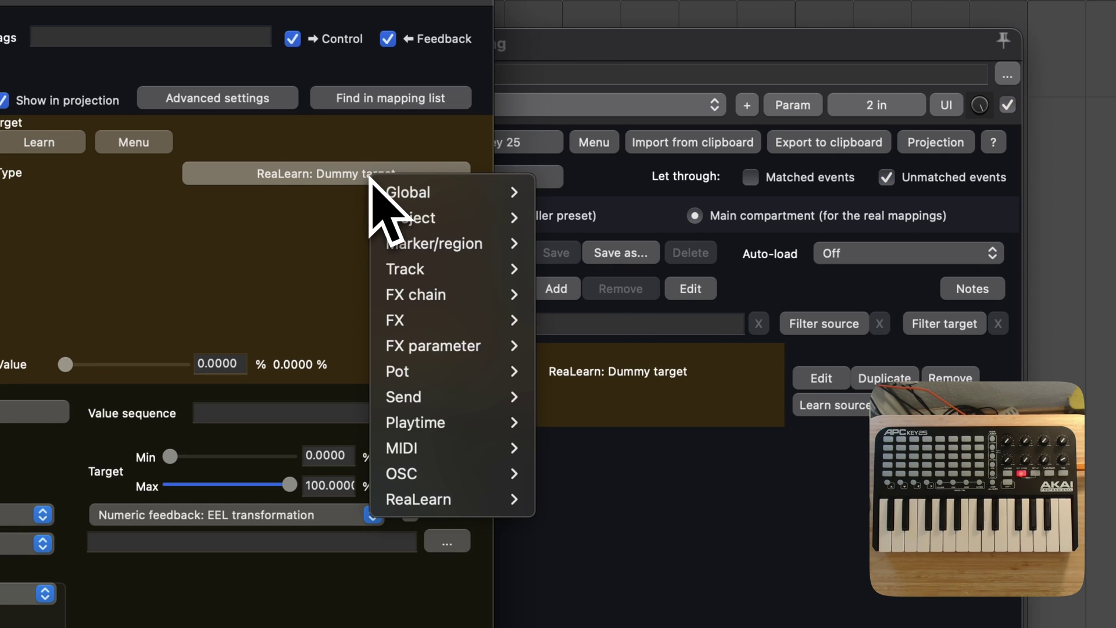
pyautogui.moveTo(451, 446)
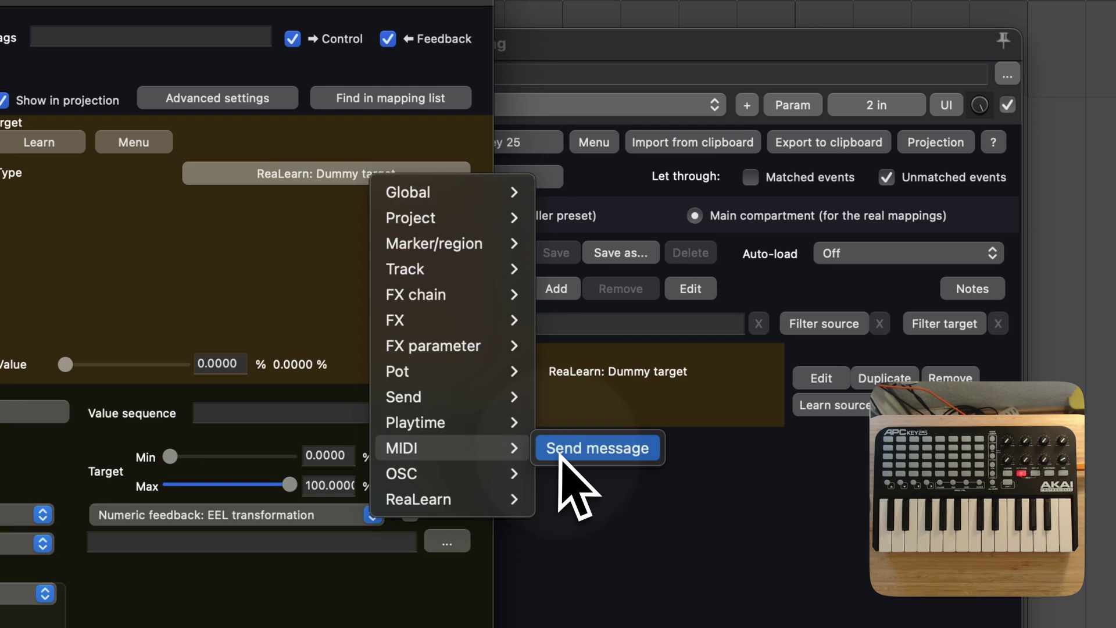
pyautogui.click(560, 451)
pyautogui.click(291, 208)
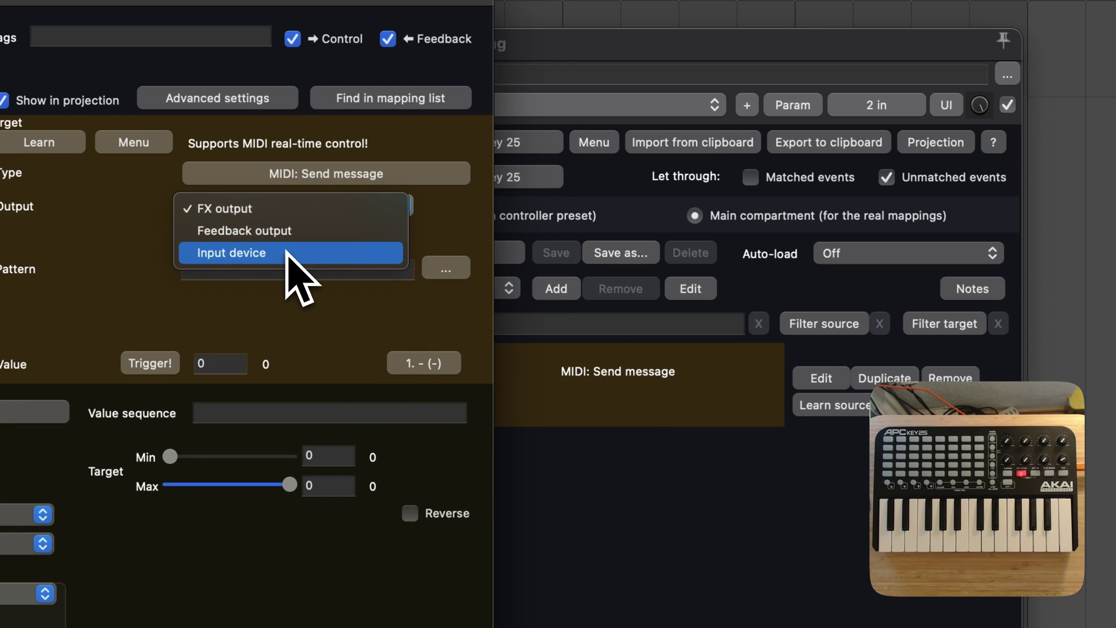
pyautogui.click(290, 254)
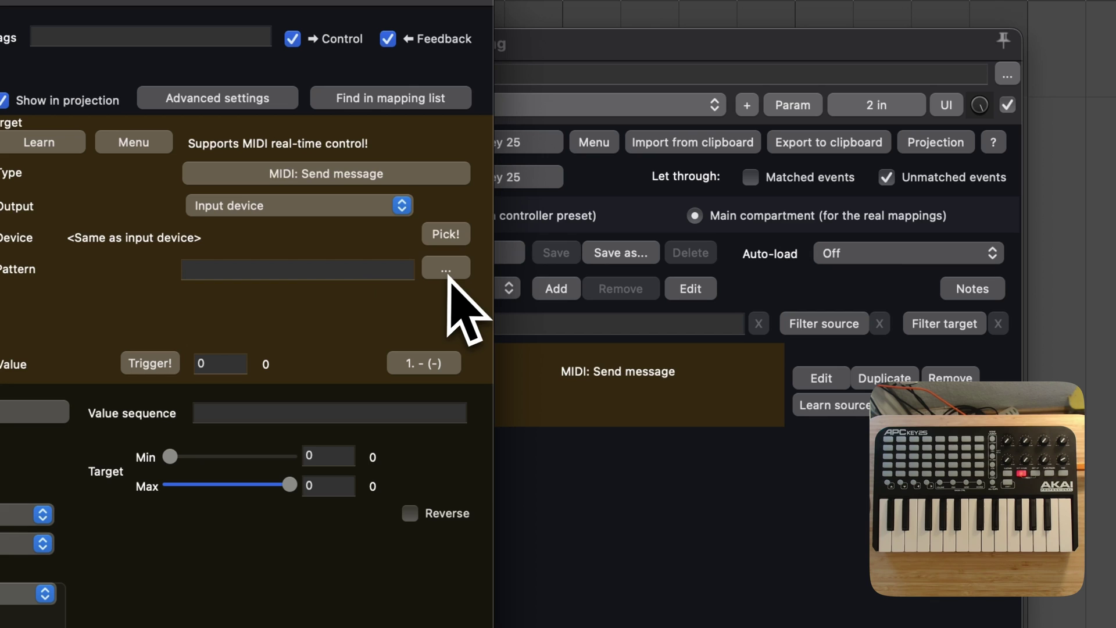
# - Set the message pattern to CC 1 on channel 1 (B0 01)
pyautogui.click(448, 271)
pyautogui.moveTo(568, 317)
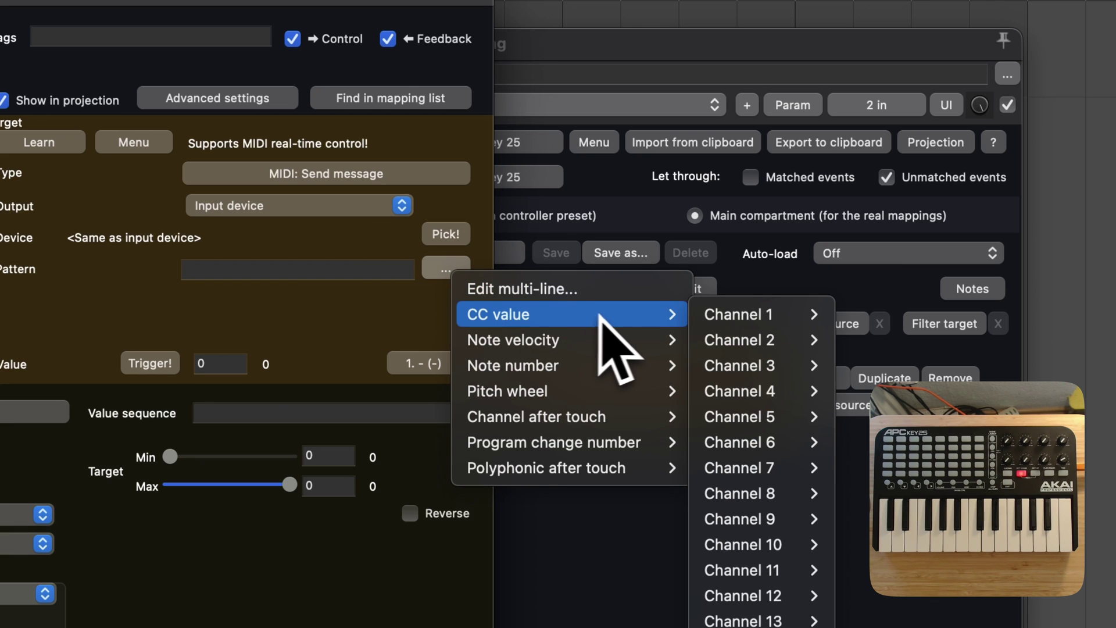
pyautogui.moveTo(730, 319)
pyautogui.moveTo(875, 319)
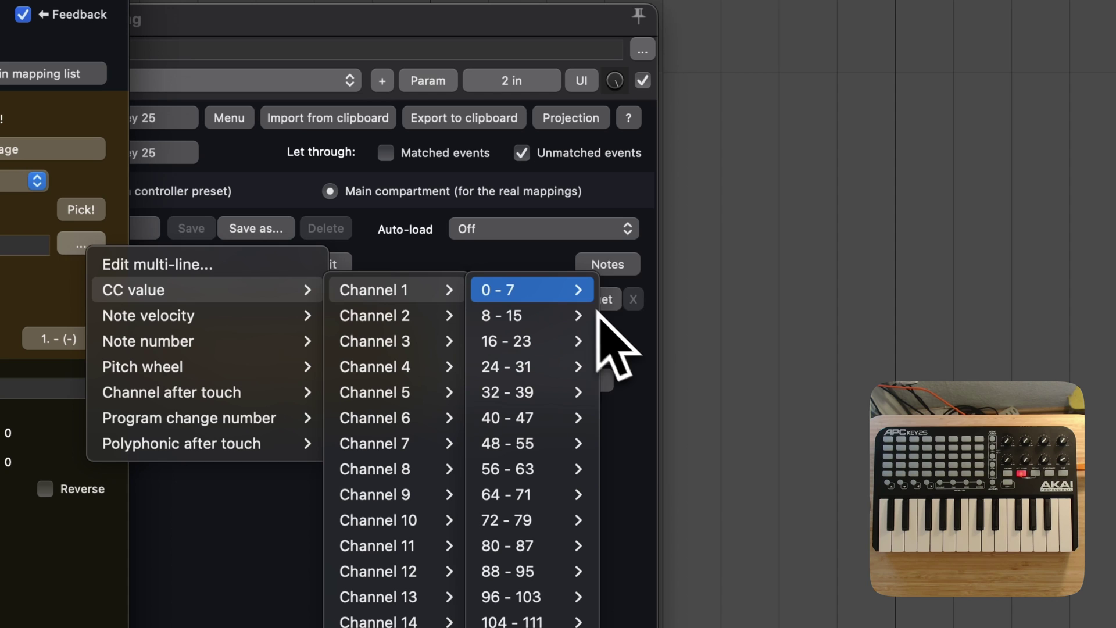
pyautogui.click(630, 316)
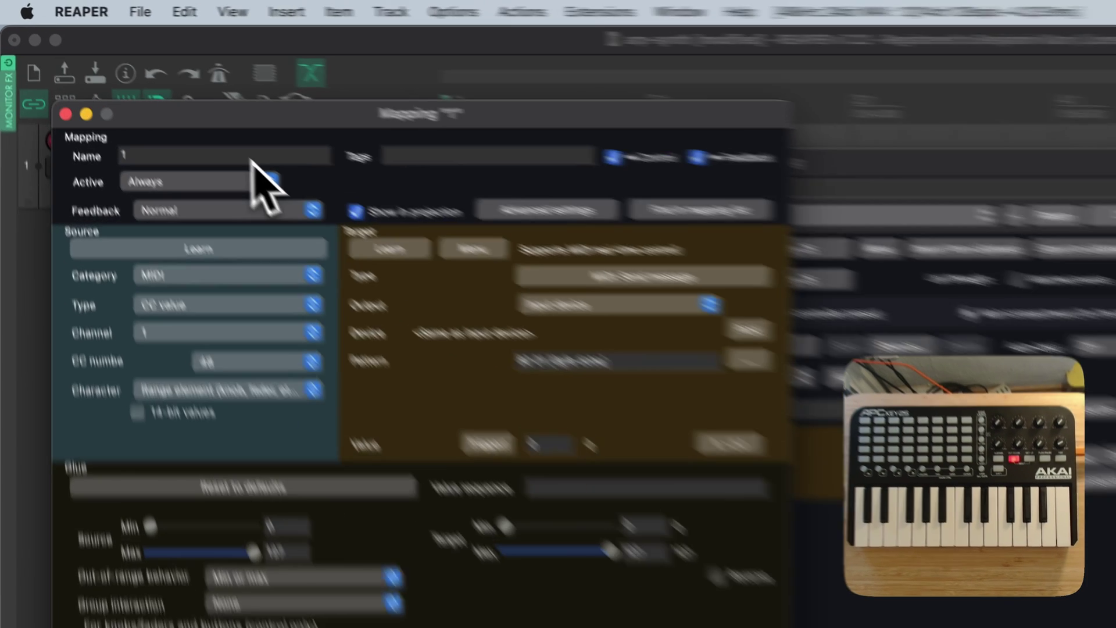
# - Rename mapping 1 to 'Turn first knob into mod wheel :)' and close the mapping editor
pyautogui.click(140, 88)
pyautogui.press('BackSpace')
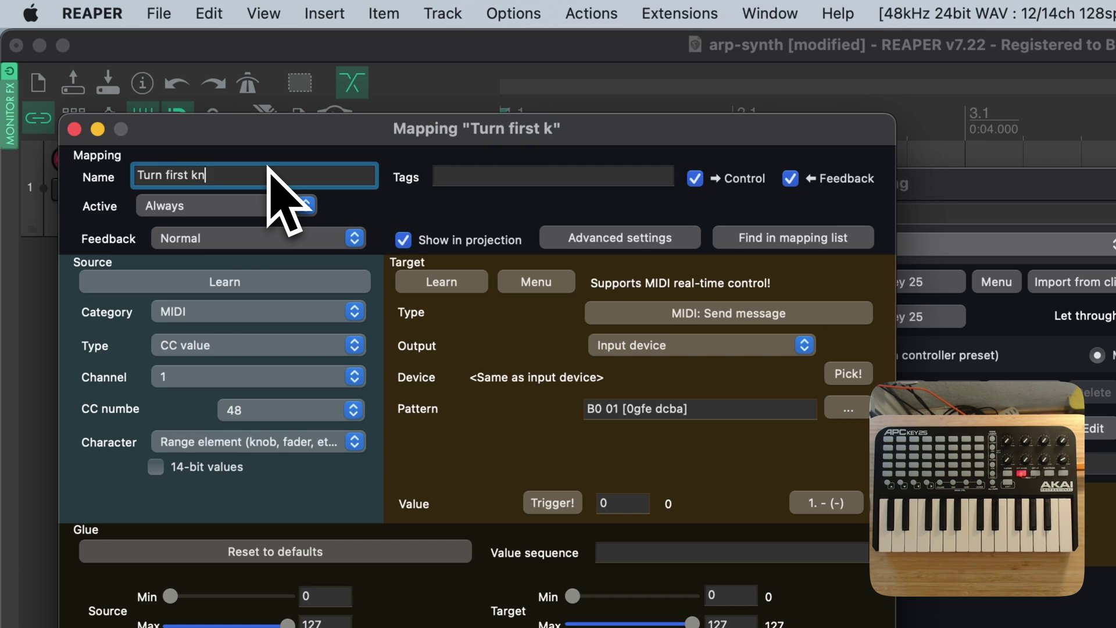
pyautogui.write('mod wheel ')
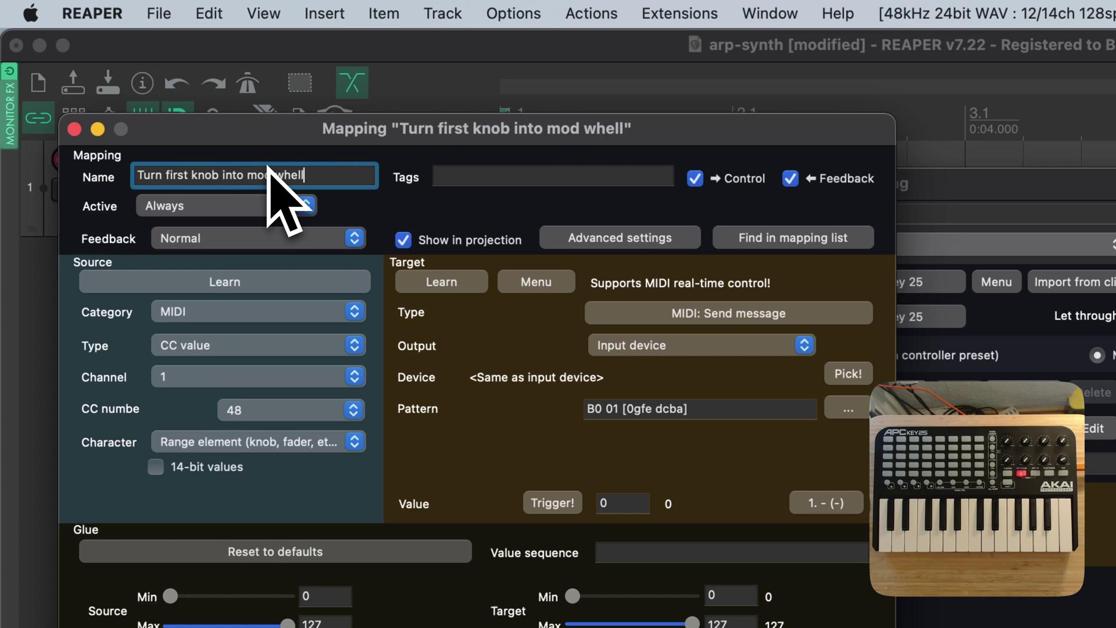
pyautogui.write(':)')
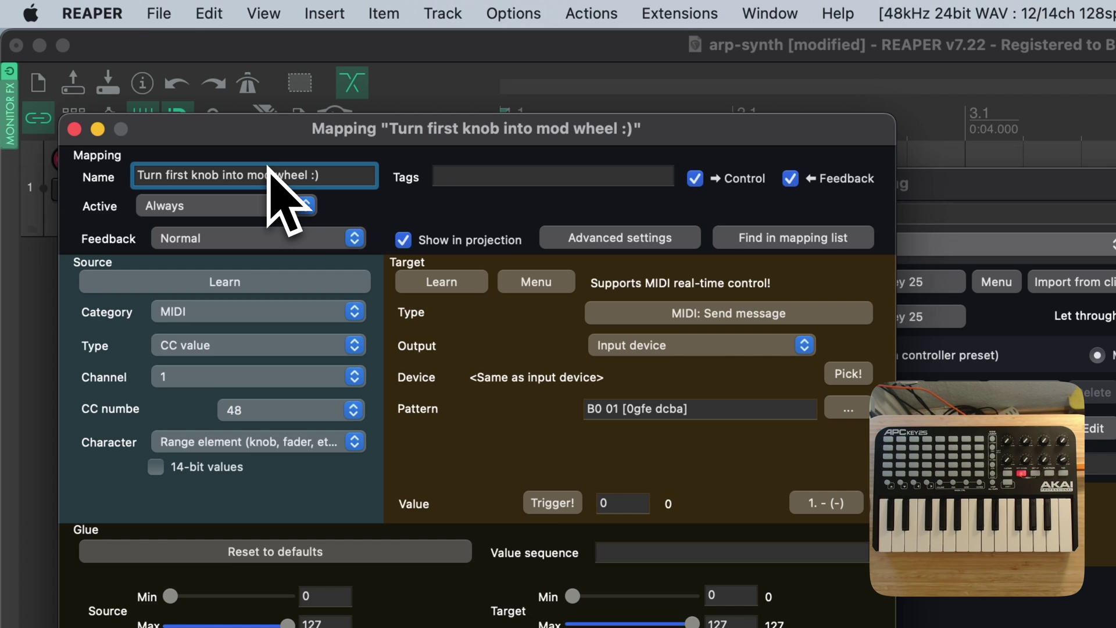
pyautogui.press('Return')
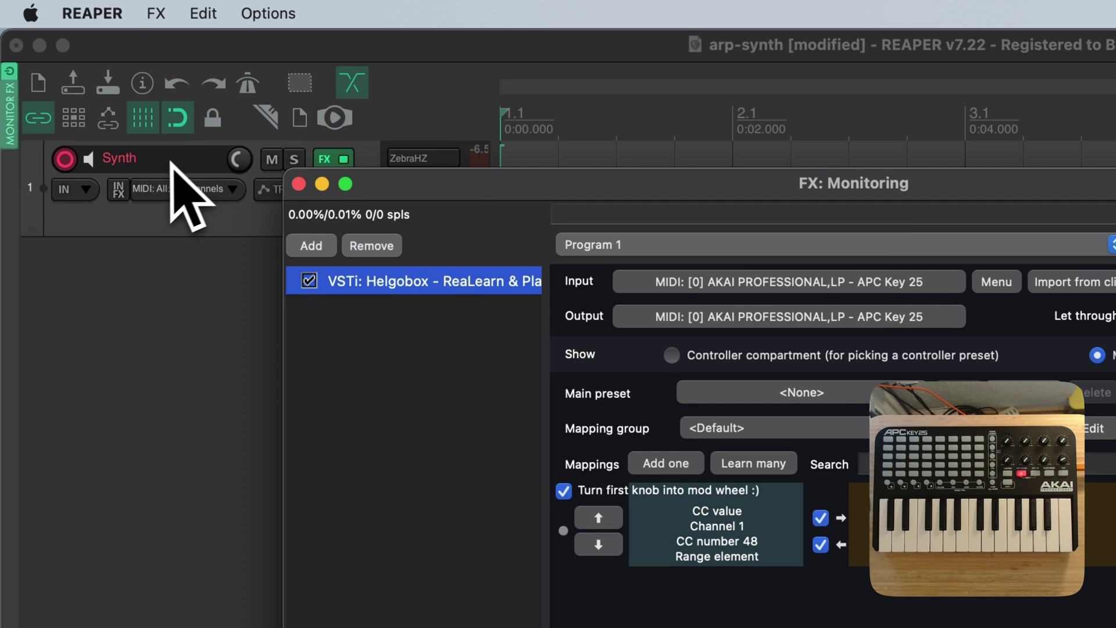
# - Close the FX: Monitoring window to return to the arrange view
pyautogui.press('super+w')
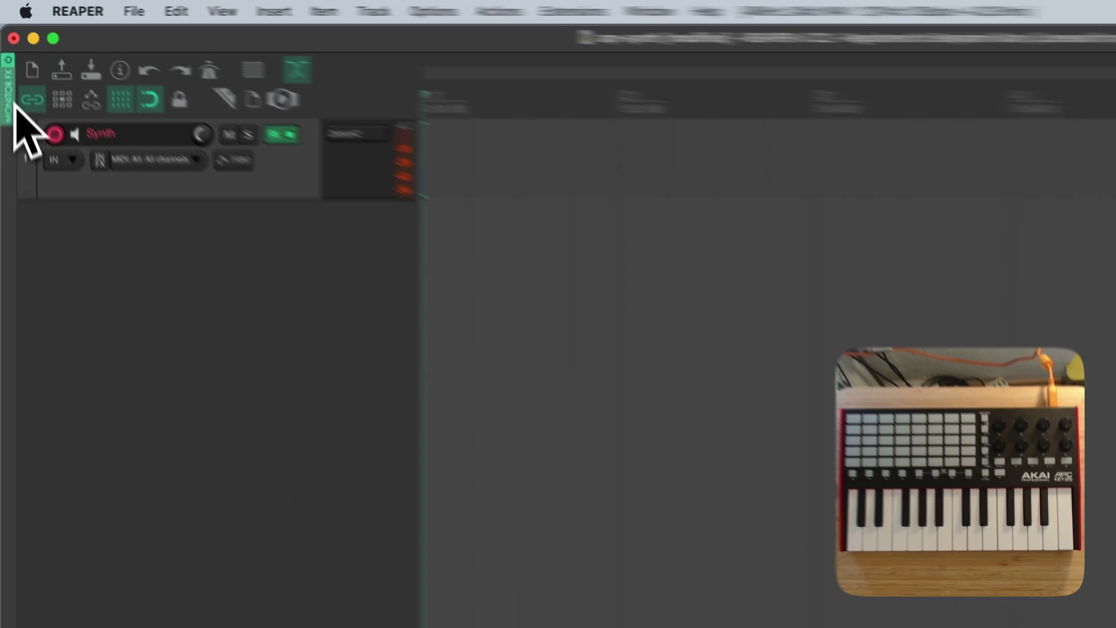
# - Reopen the monitoring ReaLearn and set input and output to APC Key 25 mk2 - Control
pyautogui.click(8, 61)
pyautogui.click(26, 69)
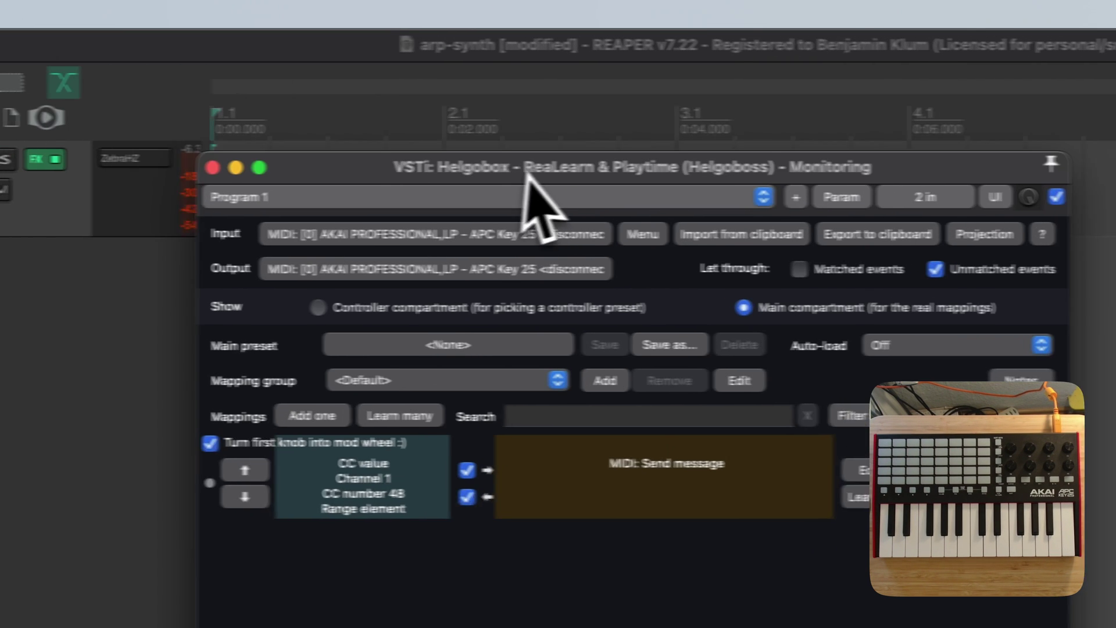
pyautogui.click(524, 236)
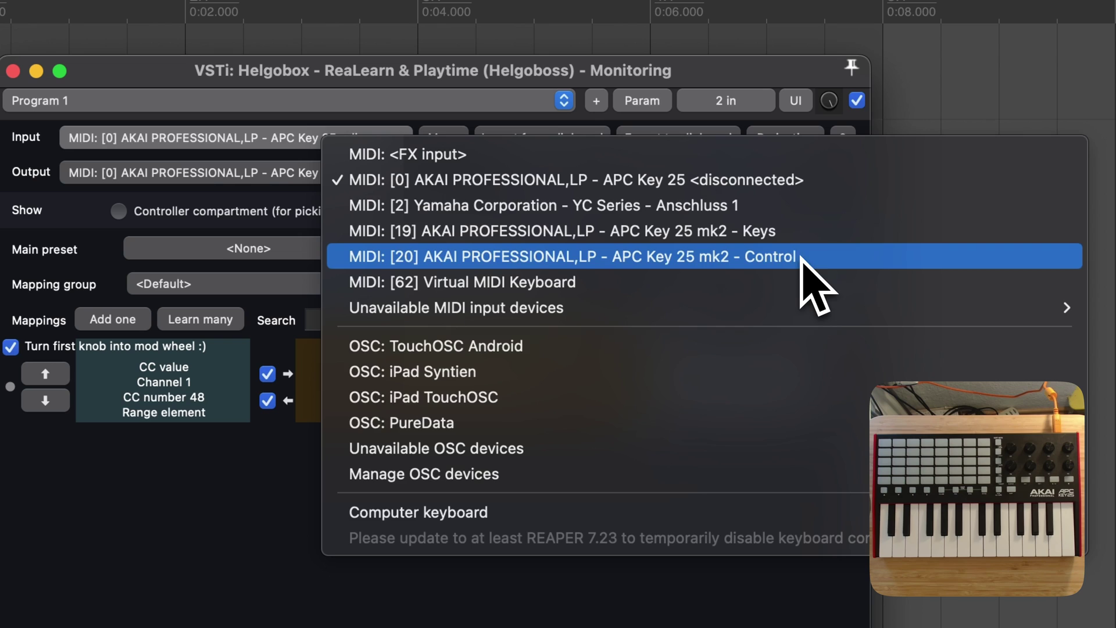
pyautogui.click(802, 257)
pyautogui.click(343, 175)
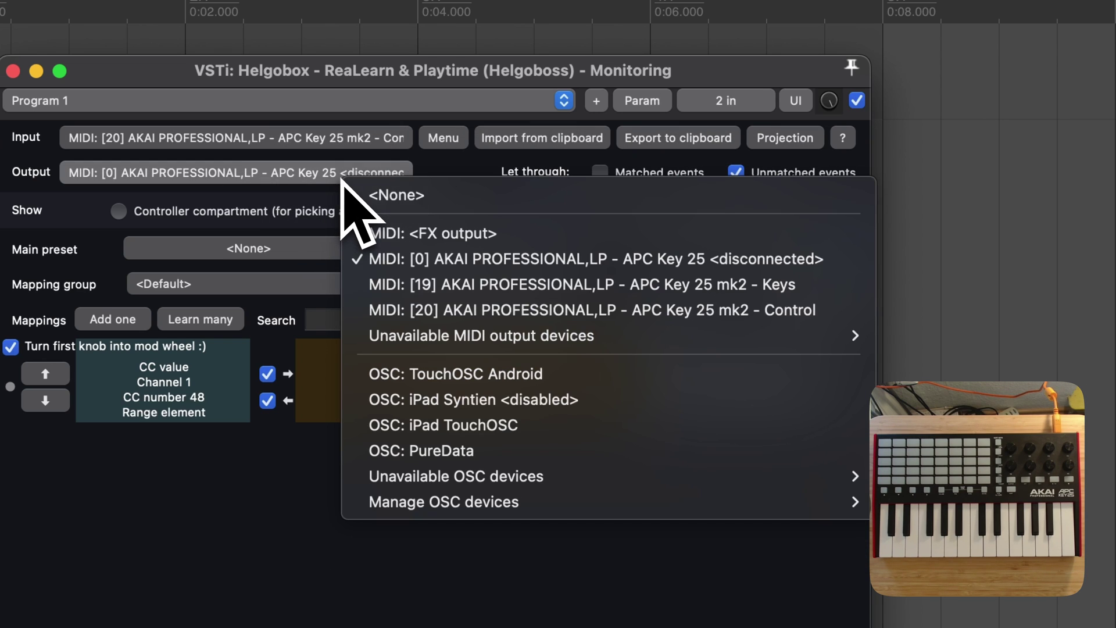
pyautogui.click(464, 310)
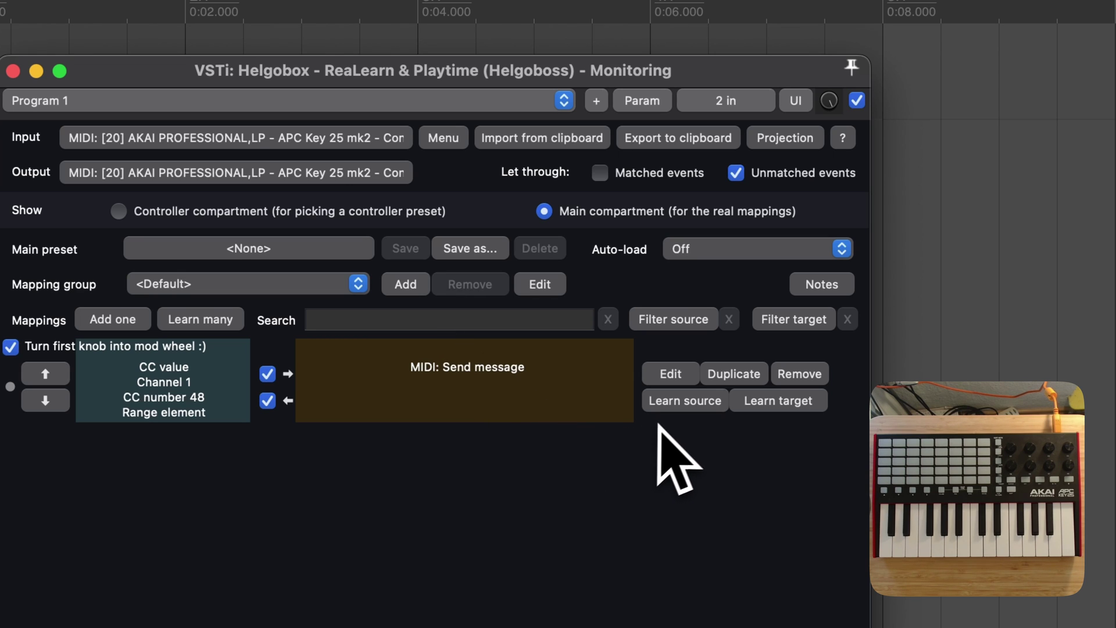
# - Relearn the mapping source from the first knob as CC 48, channel 1, then reopen the mapping editor
pyautogui.click(672, 408)
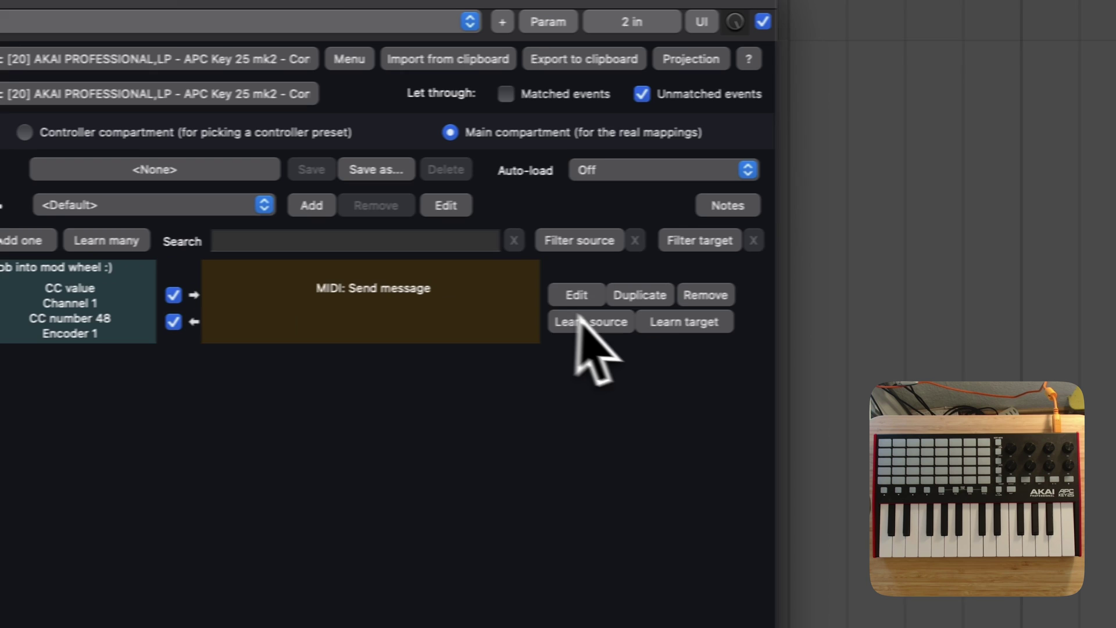
pyautogui.click(816, 289)
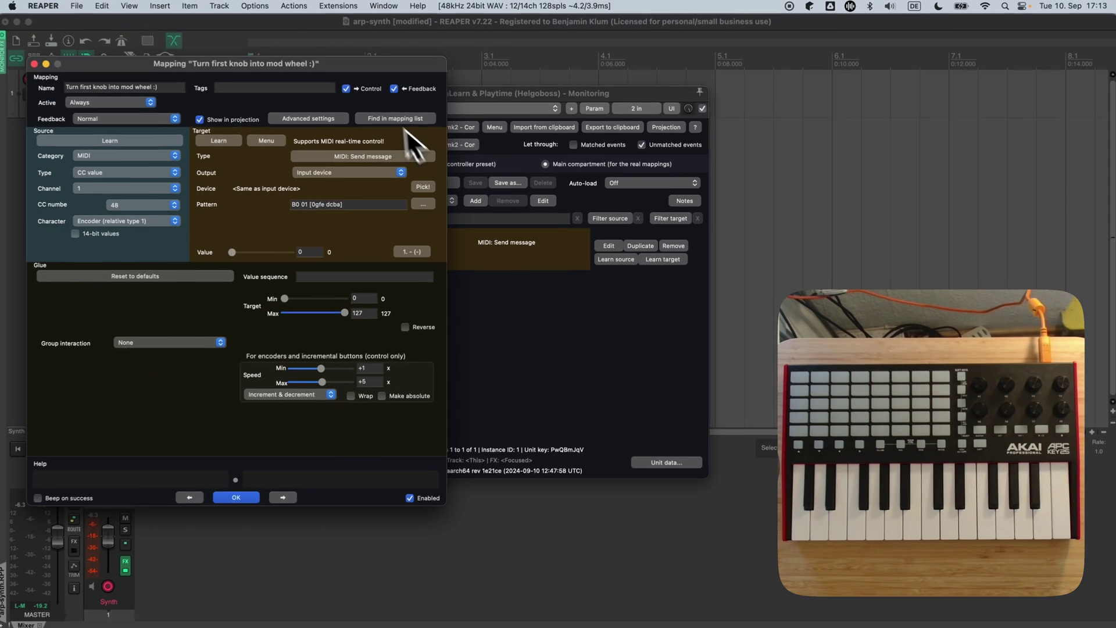
pyautogui.moveTo(376, 74); pyautogui.dragTo(470, 114)
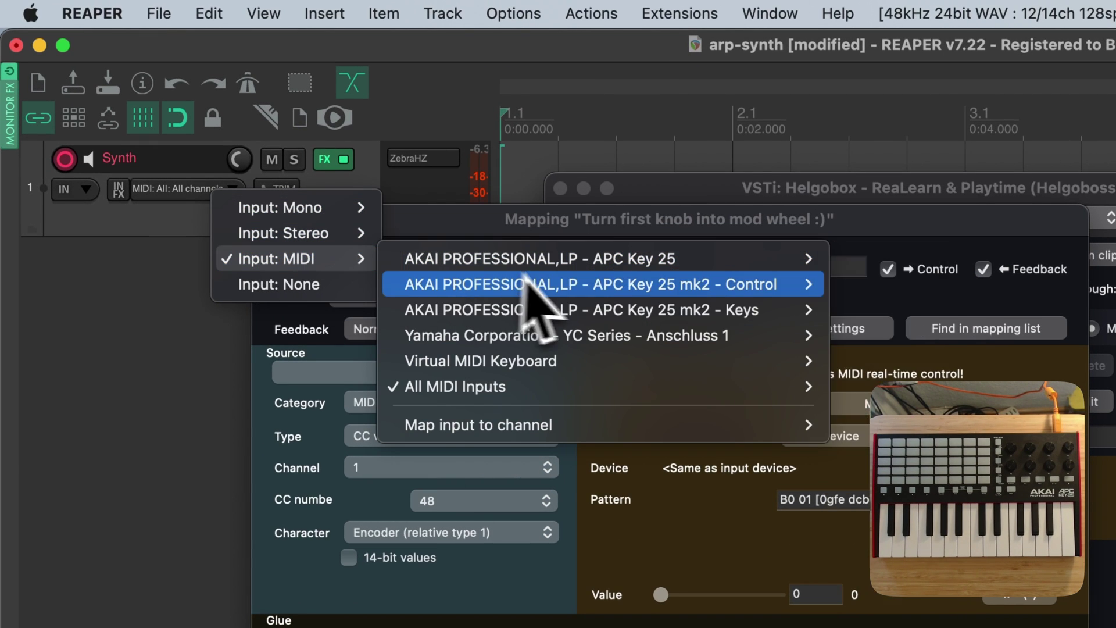
# - Set the Synth track's input to MIDI APC Key 25 mk2 - Keys, all channels
pyautogui.moveTo(733, 285)
pyautogui.moveTo(740, 306)
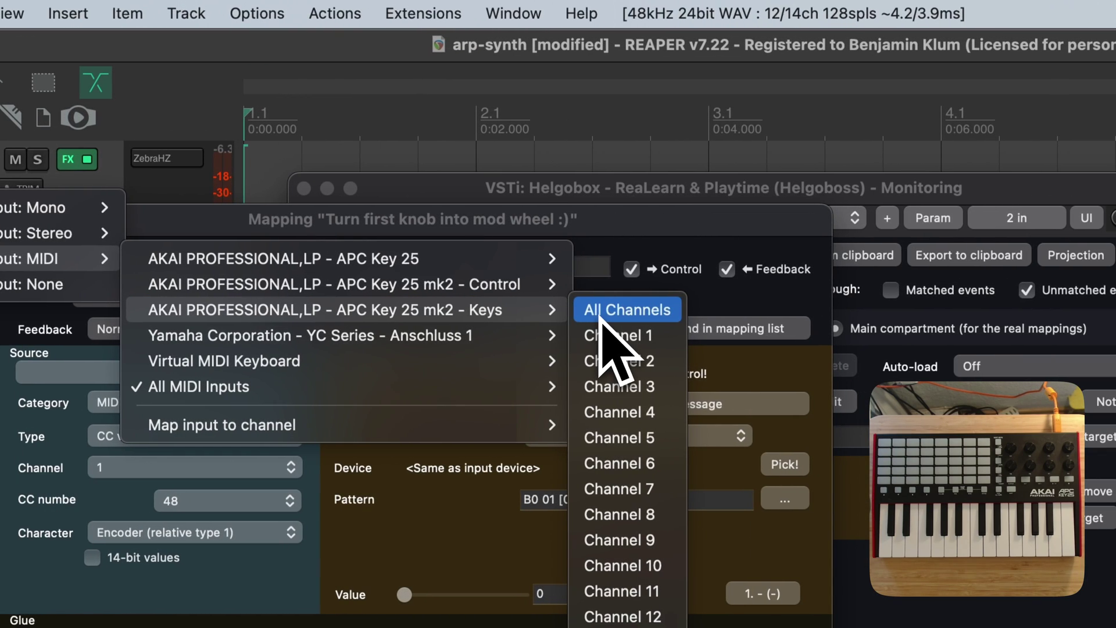
pyautogui.click(602, 313)
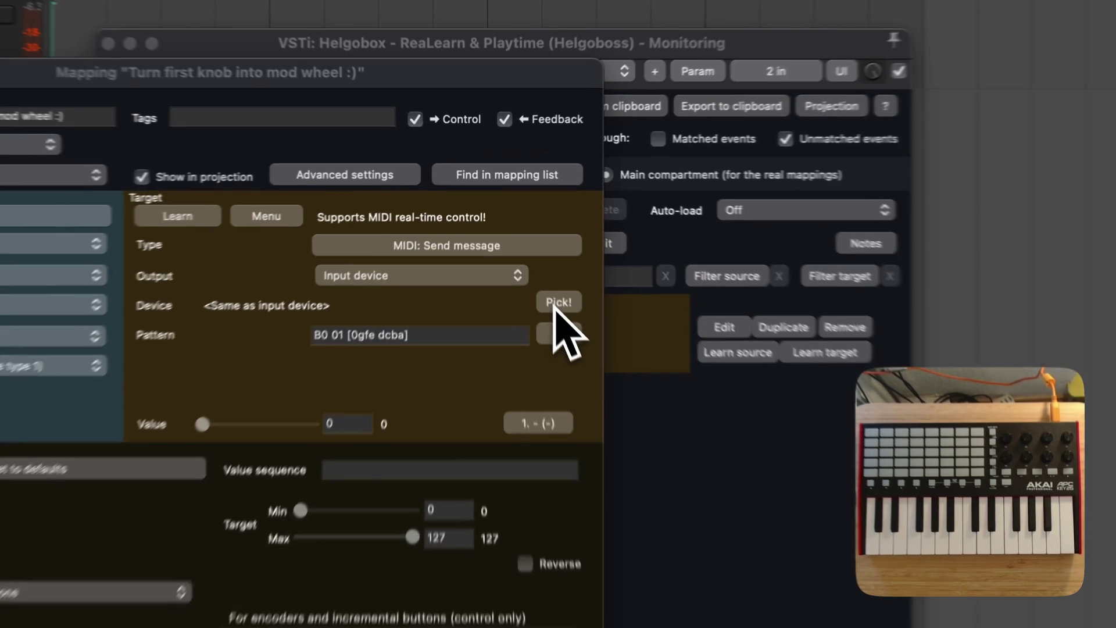
# - Send the mapping's target message to APC Key 25 mk2 - Keys, leaving ReaLearn's input unchanged
pyautogui.click(520, 233)
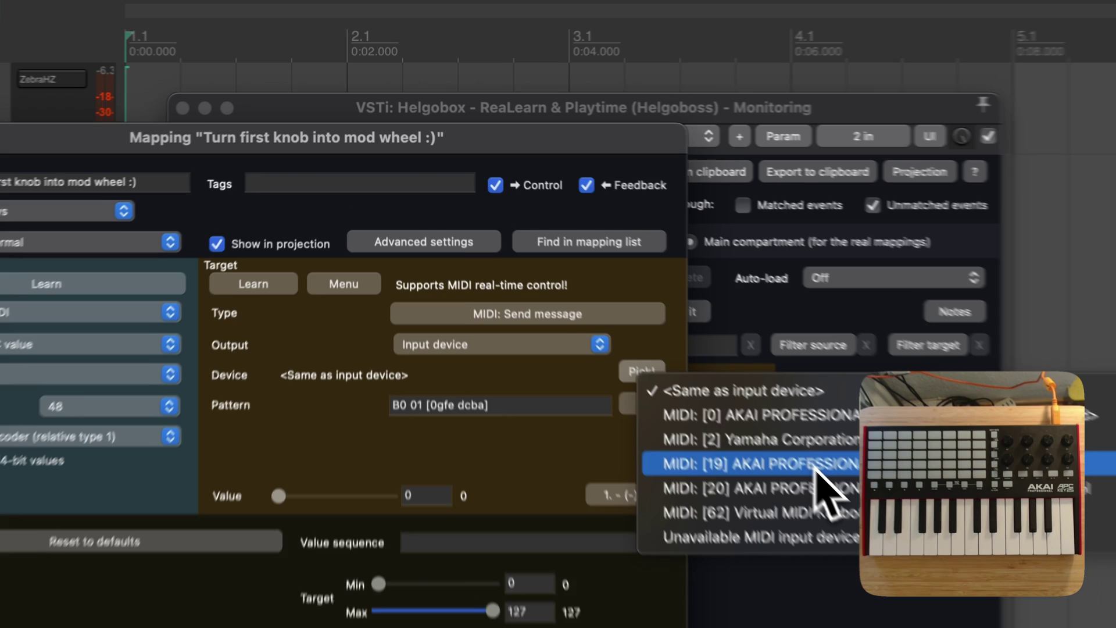
pyautogui.click(815, 468)
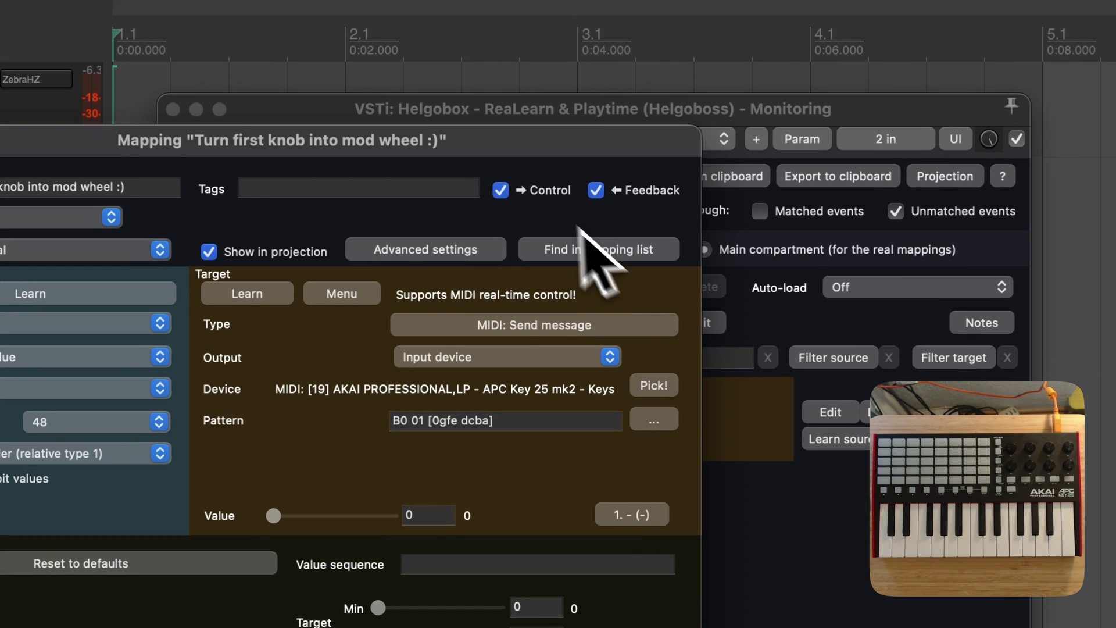
pyautogui.moveTo(494, 146); pyautogui.dragTo(549, 218)
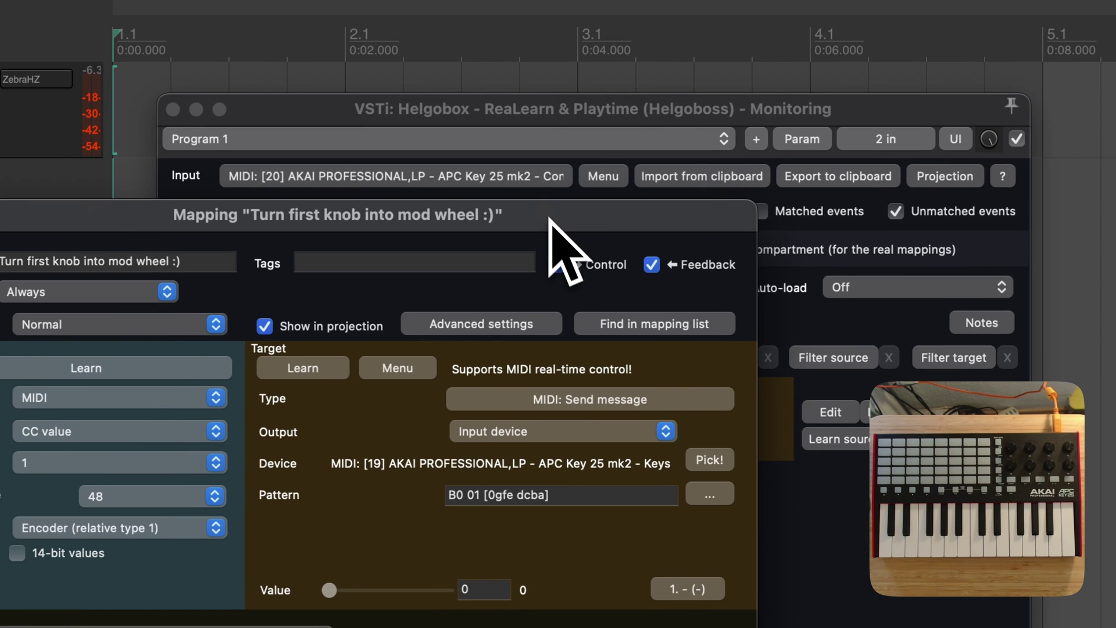
pyautogui.click(553, 177)
pyautogui.click(552, 177)
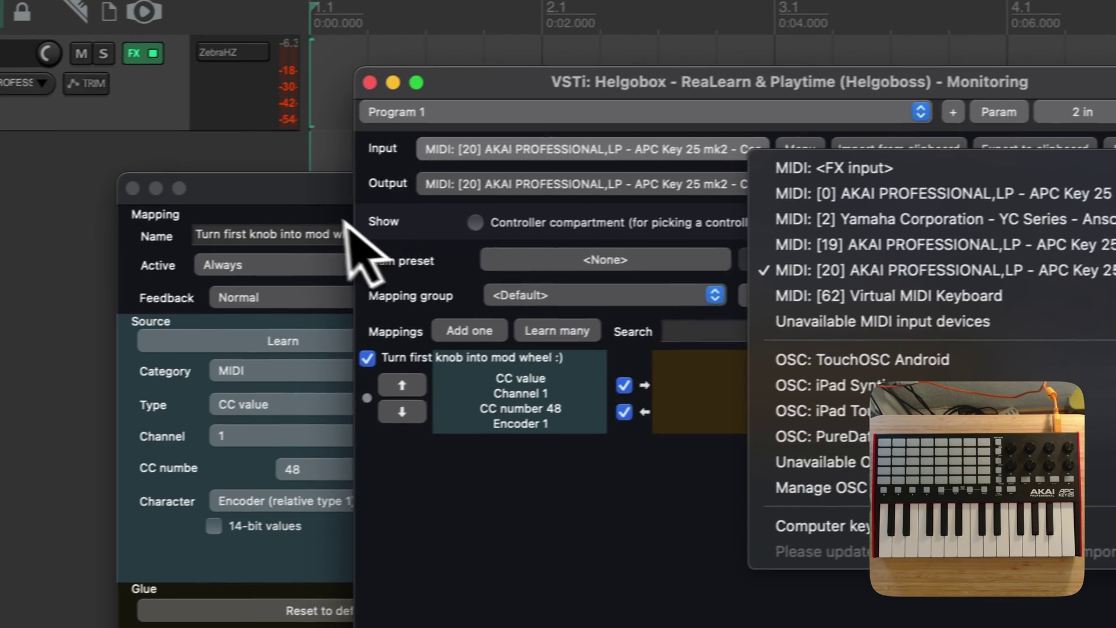
pyautogui.click(126, 255)
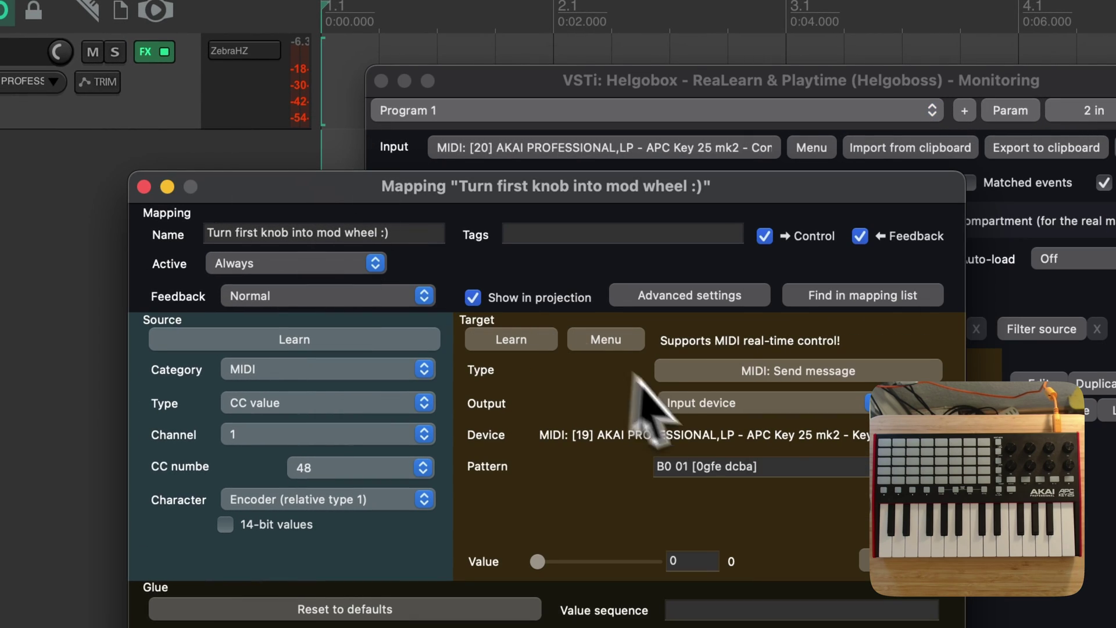